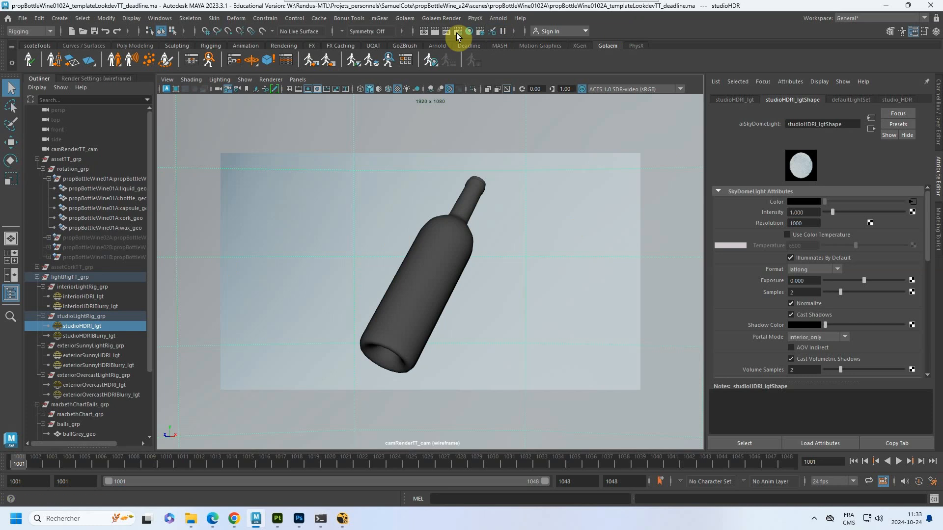
Make the macbethStudio layer the visible one in Render Setup, save the scene and close Render Setup
click(480, 31)
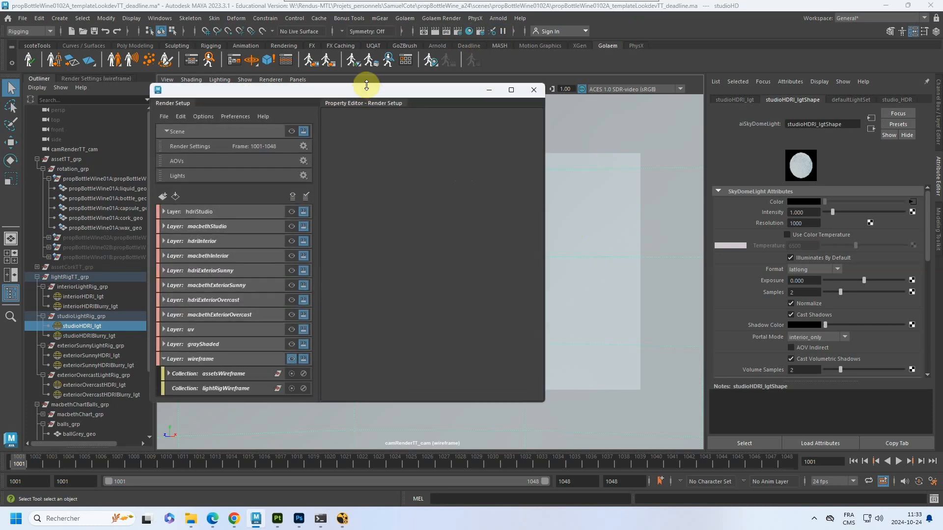
drag(369, 90, 508, 58)
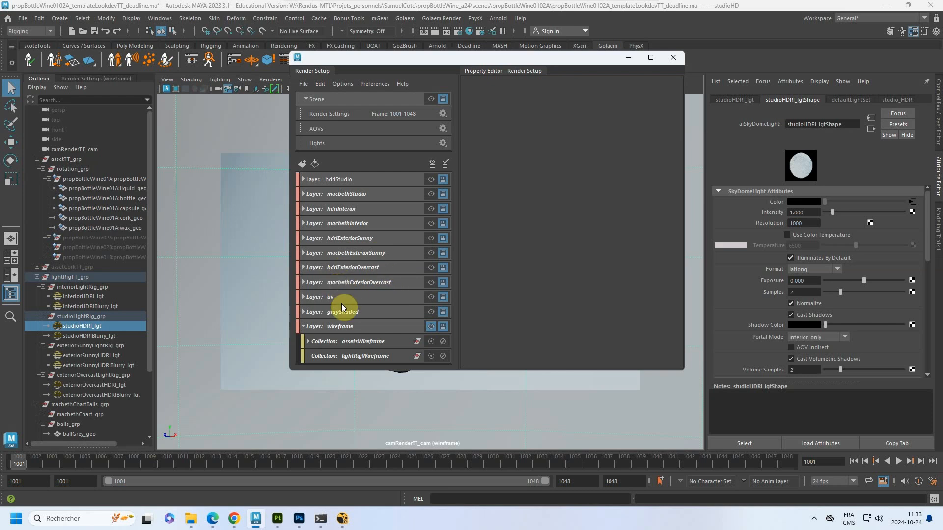
click(303, 327)
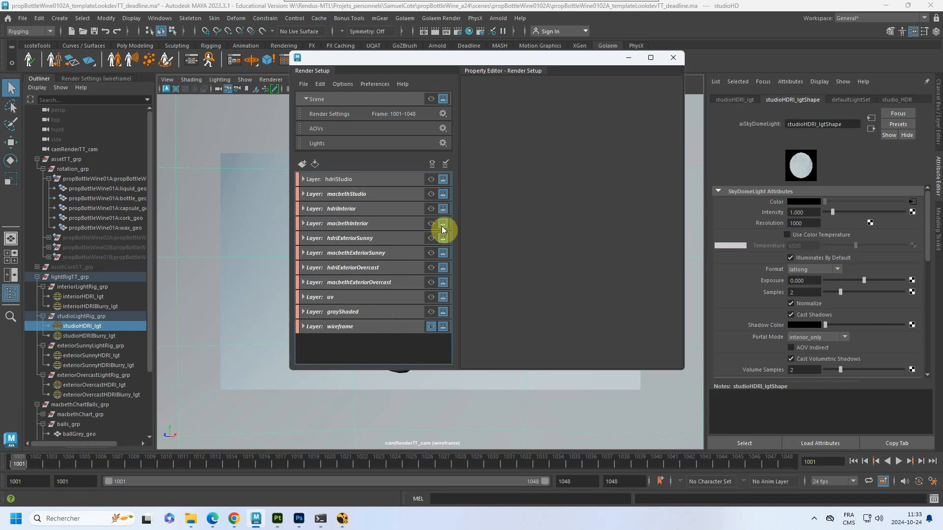
click(430, 312)
drag(455, 64, 668, 60)
click(643, 191)
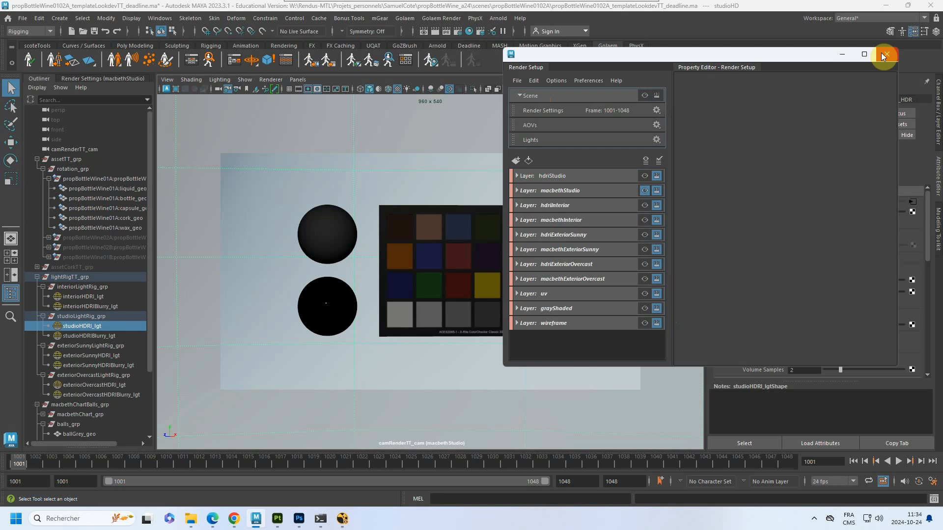
click(94, 31)
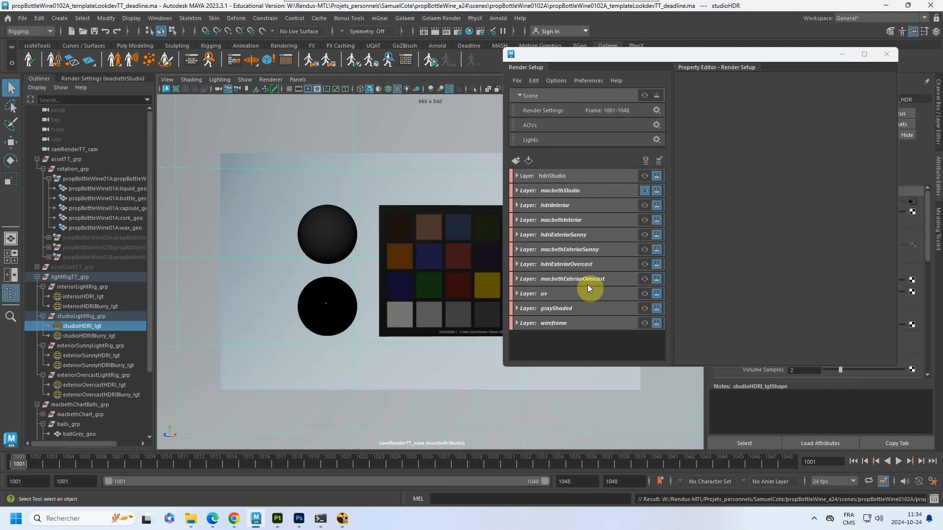
click(884, 55)
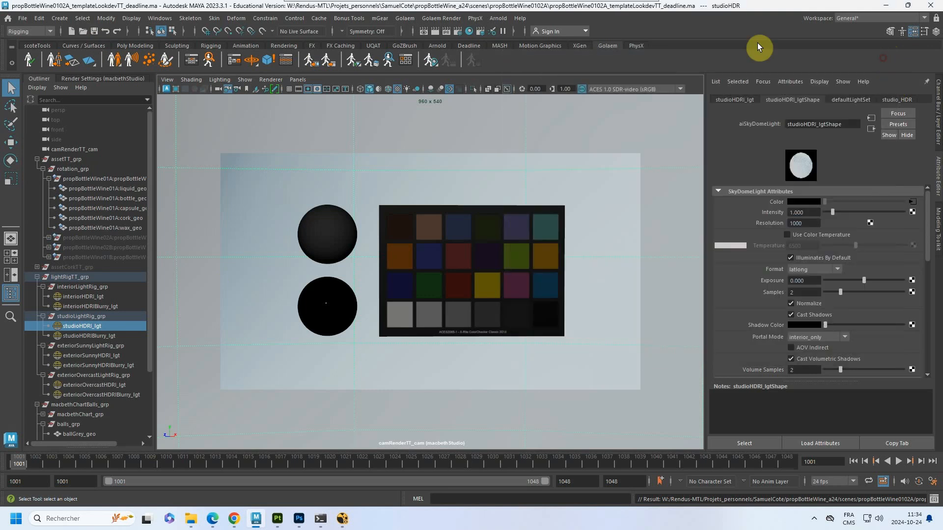
Review the stored lookdev snapshots 02 to 11 one after another in the Arnold RenderView
click(500, 17)
click(510, 48)
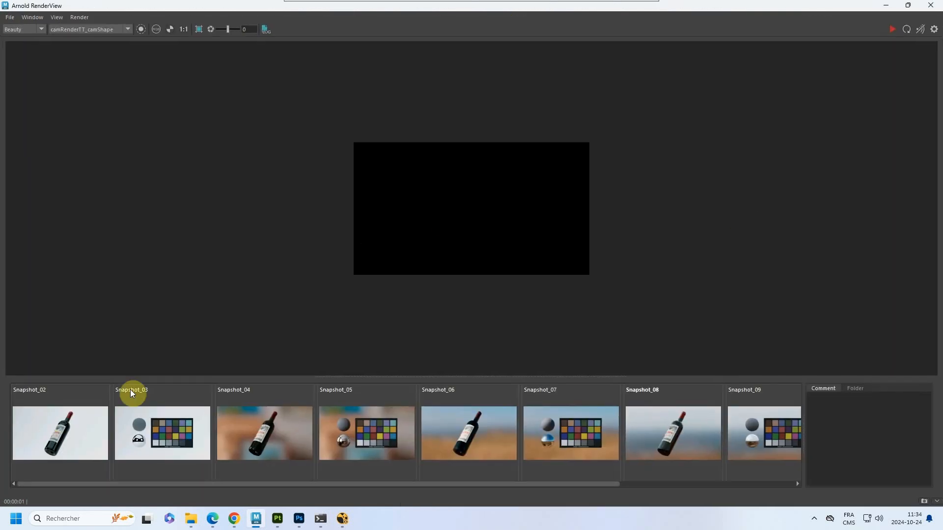
click(60, 435)
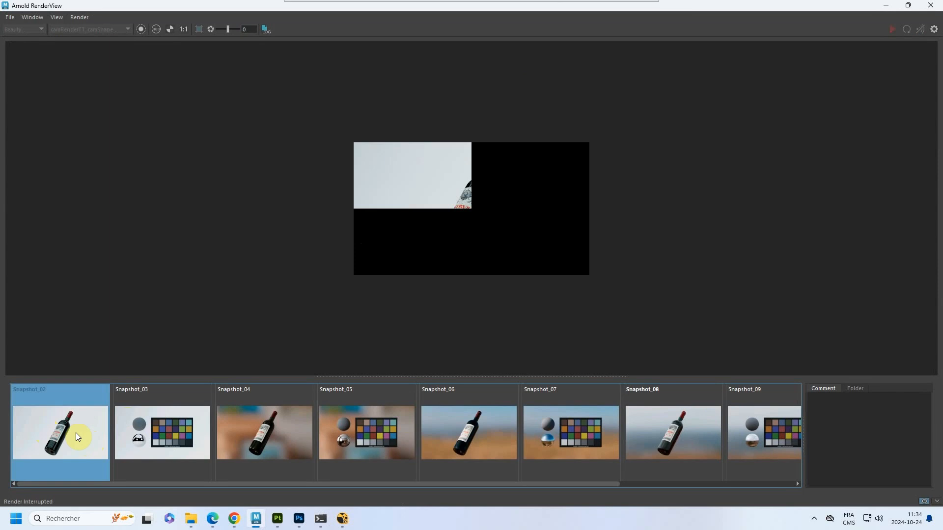
click(176, 430)
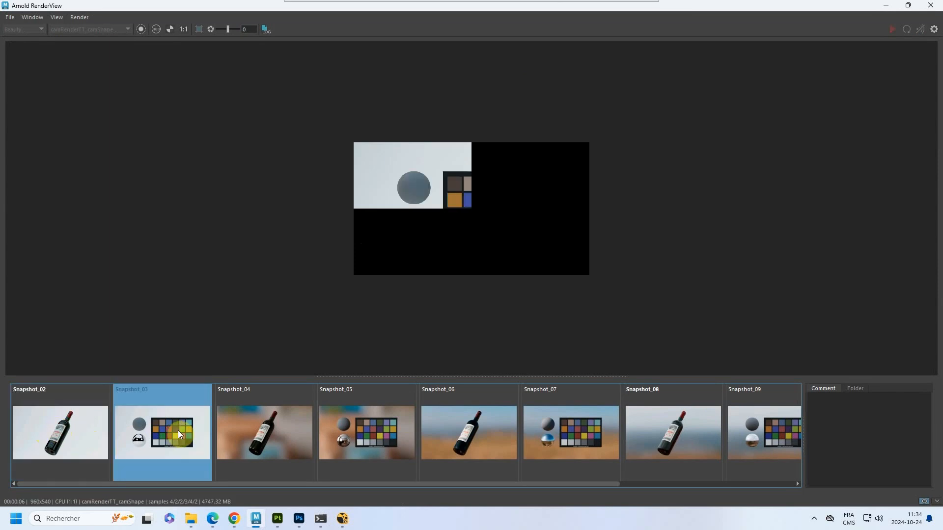
click(278, 429)
click(343, 430)
click(461, 437)
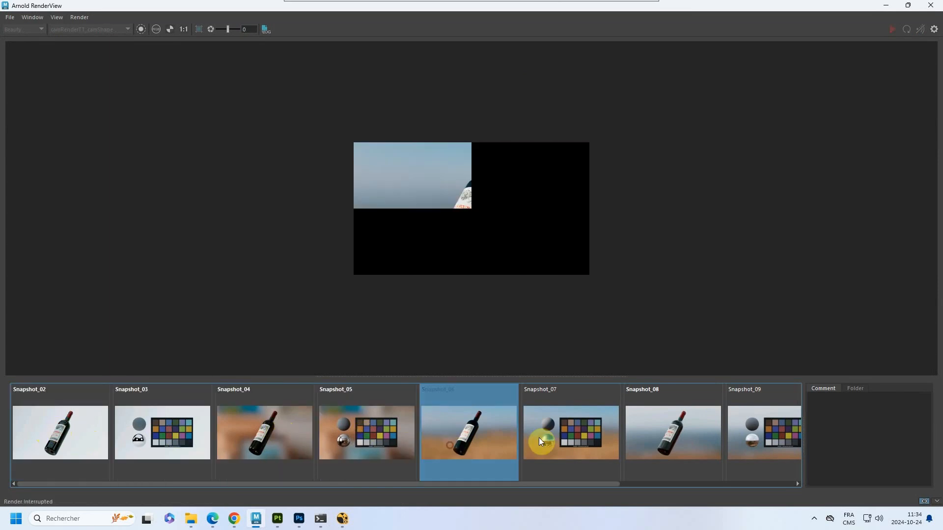
click(565, 438)
click(638, 445)
click(759, 453)
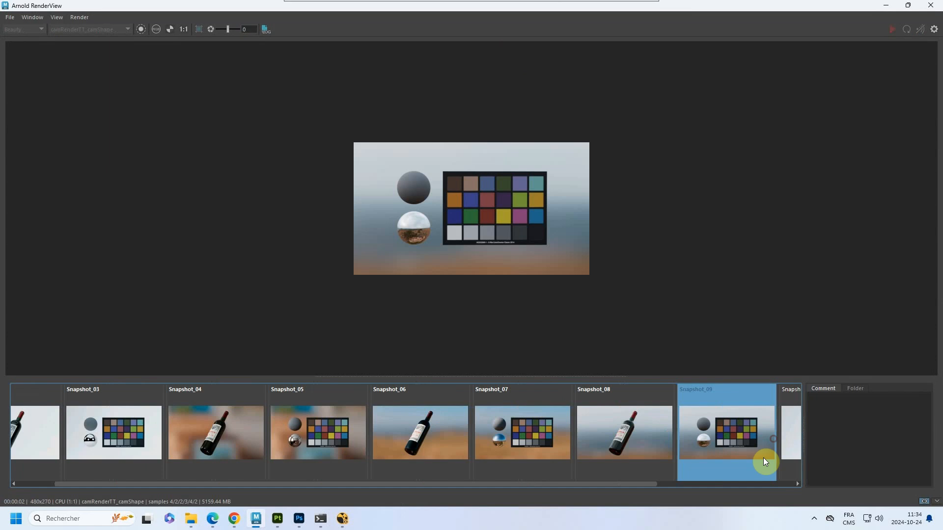
click(751, 485)
click(693, 428)
click(732, 428)
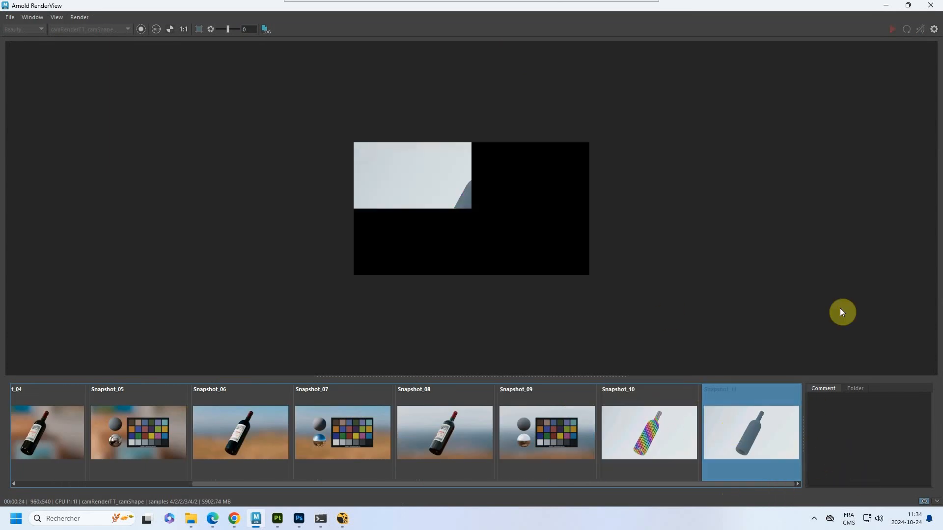
click(886, 5)
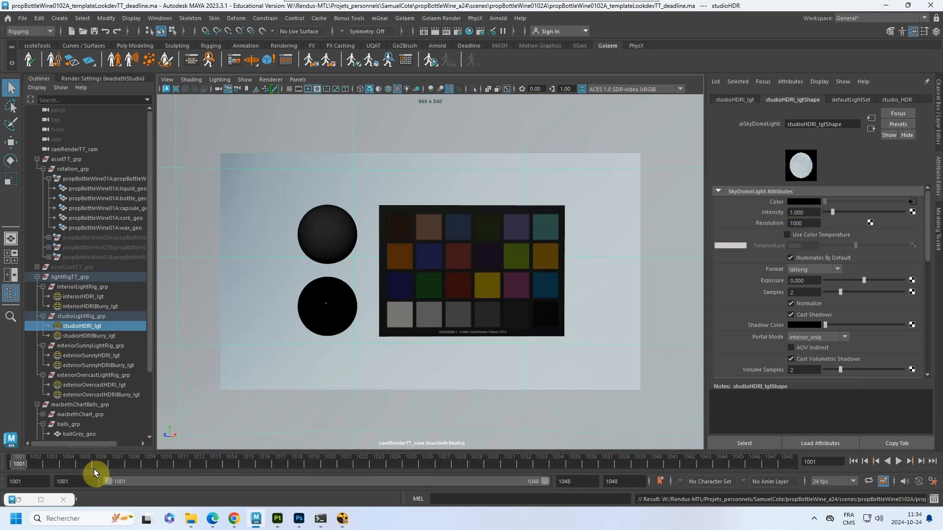
Switch the render layer to wireframe, render it in the Arnold RenderView and store the image as a snapshot
click(78, 77)
click(89, 101)
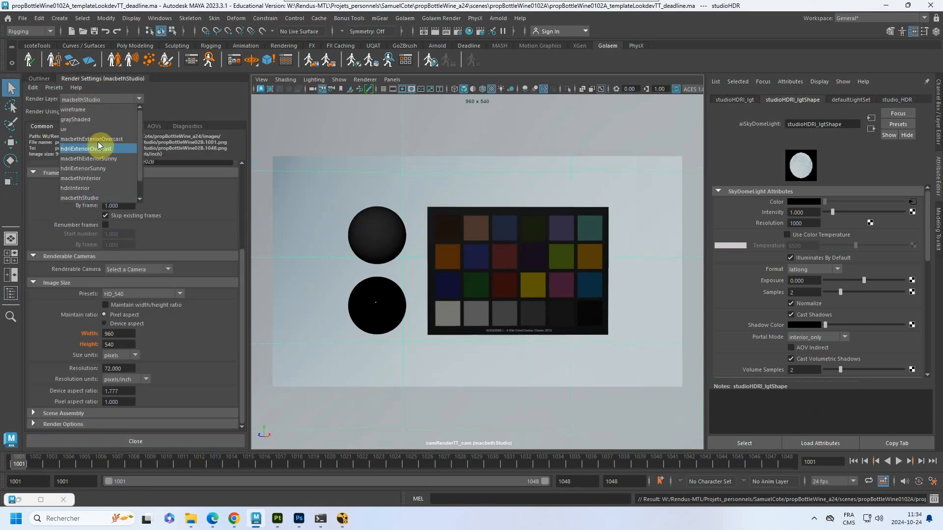
click(81, 109)
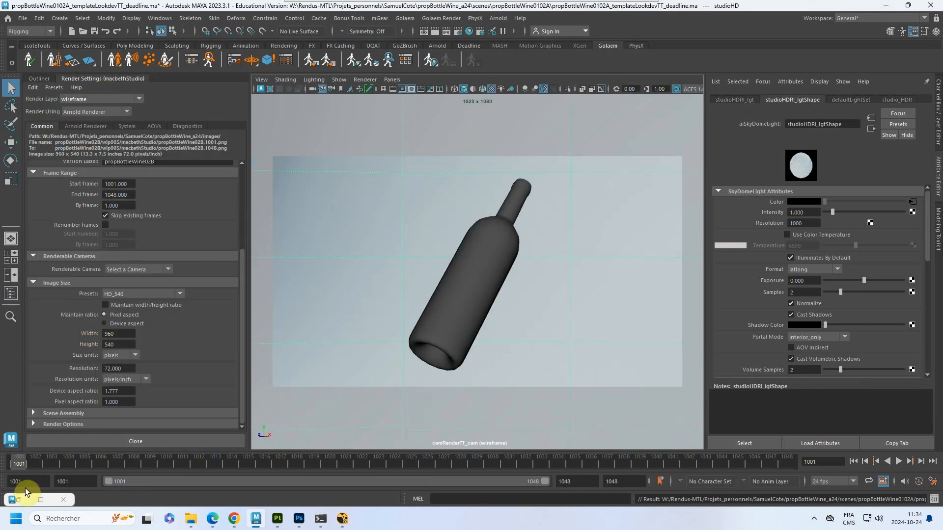
click(41, 499)
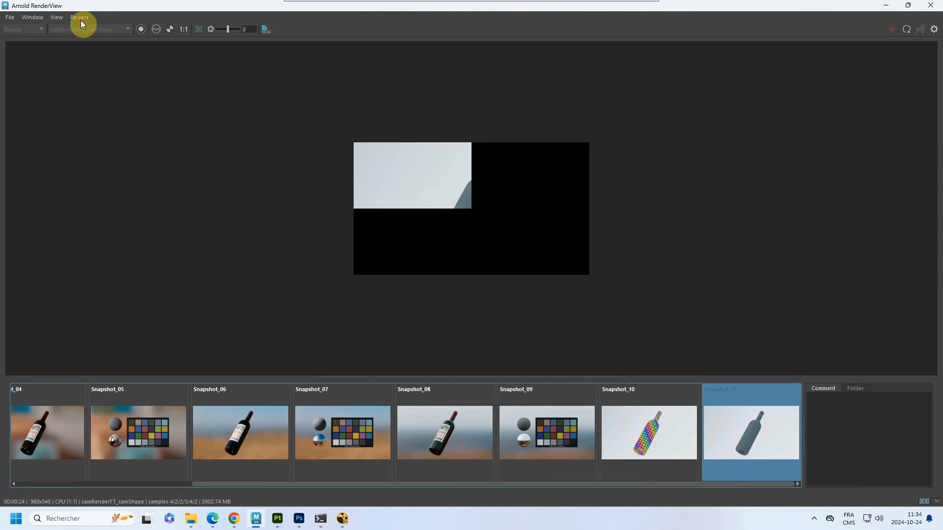
click(81, 22)
click(102, 87)
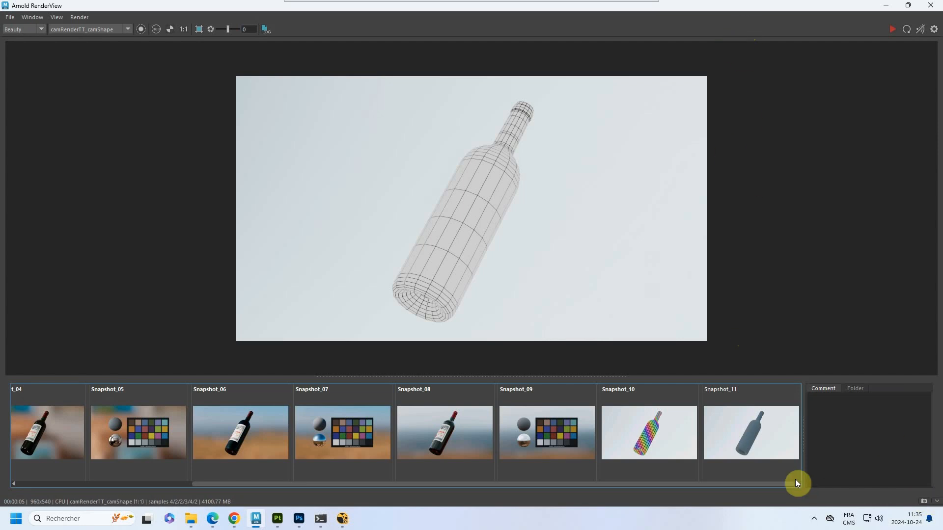
click(927, 501)
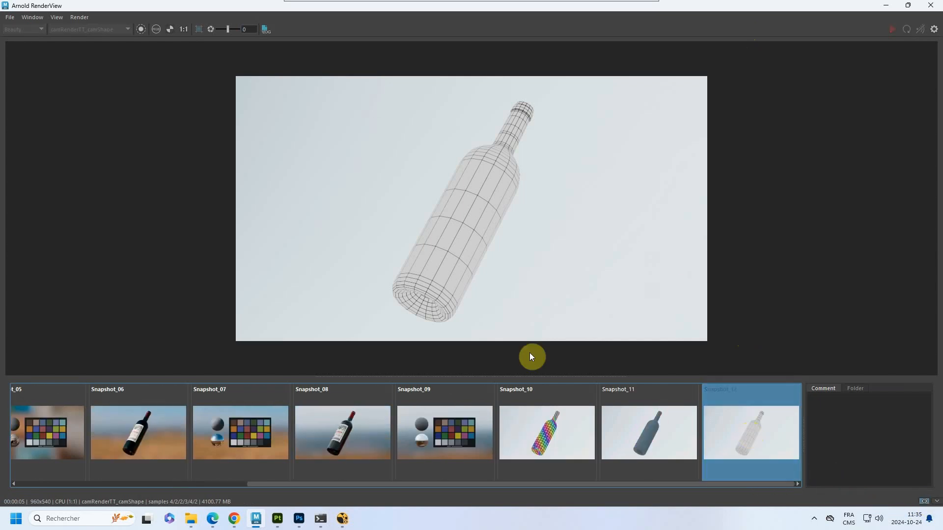
Compare the stored snapshots of all render layers, going back from the gray shaded image to the studio HDRI one
click(645, 429)
click(549, 430)
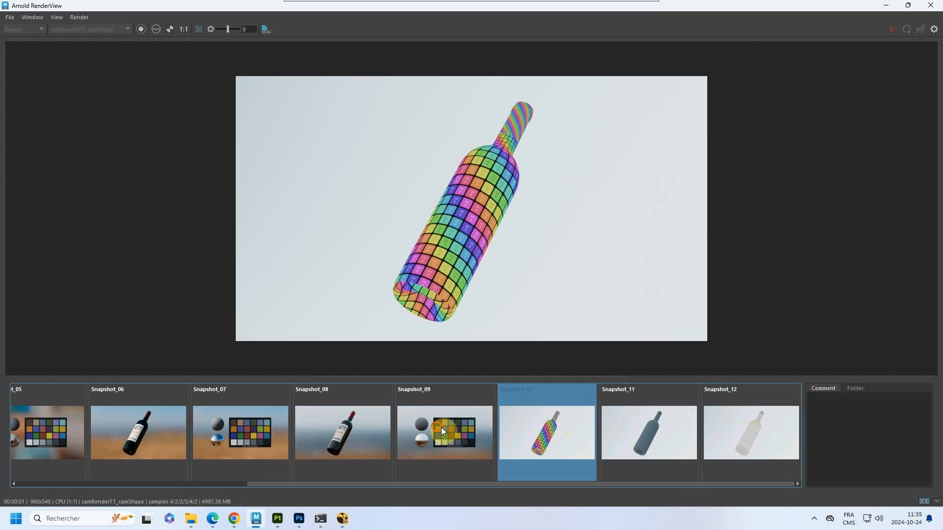
click(441, 429)
click(338, 429)
click(189, 430)
click(117, 431)
click(47, 432)
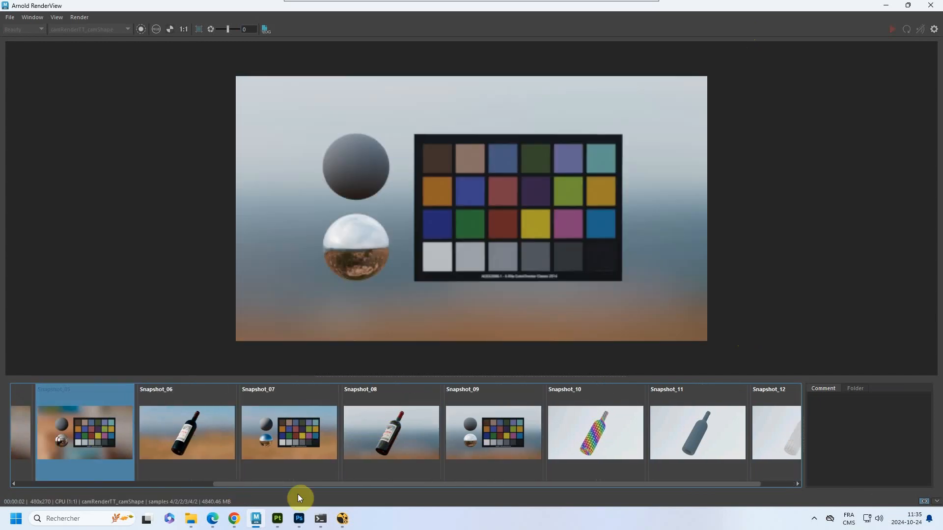
drag(278, 485, 79, 481)
click(219, 444)
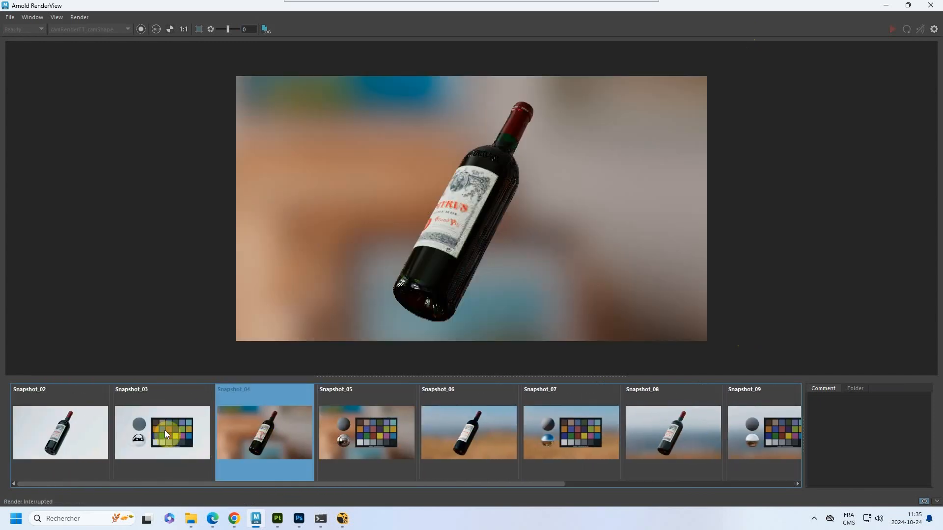
click(164, 430)
click(66, 421)
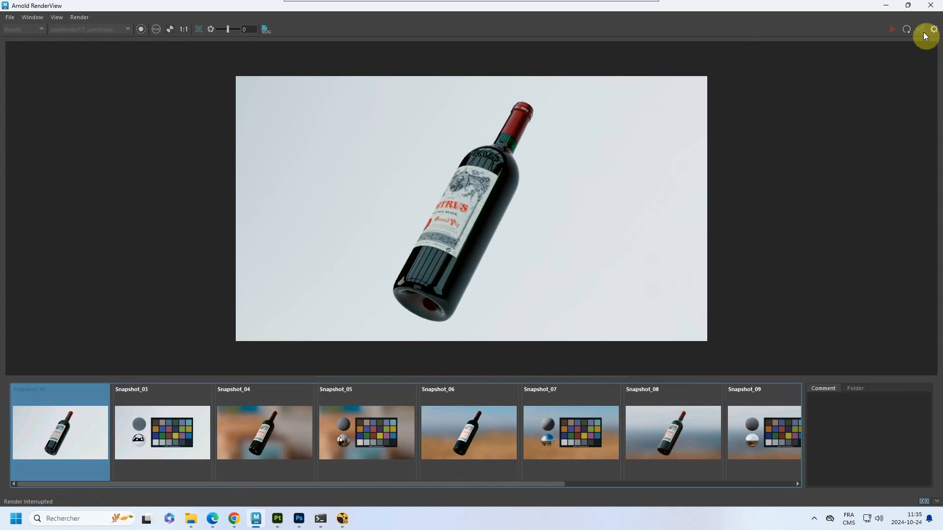
click(145, 405)
click(276, 432)
click(275, 433)
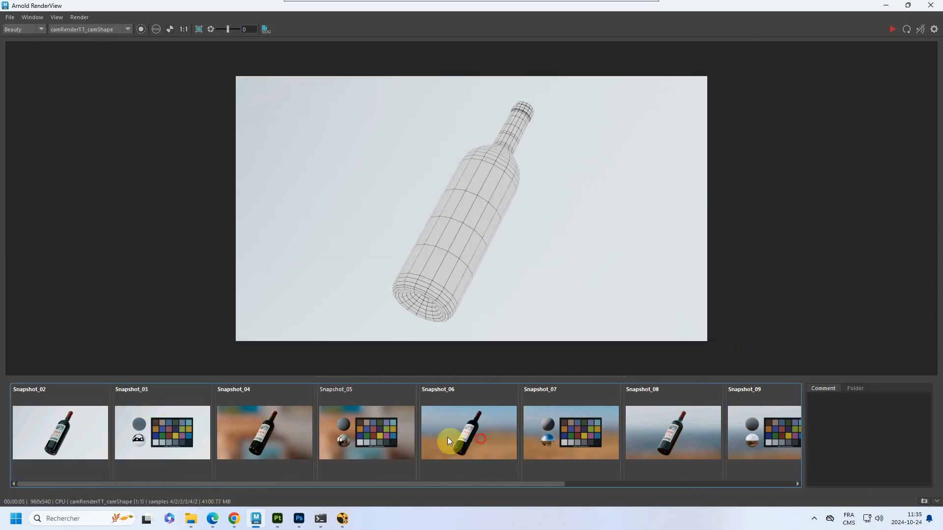
click(599, 448)
click(764, 443)
click(764, 443)
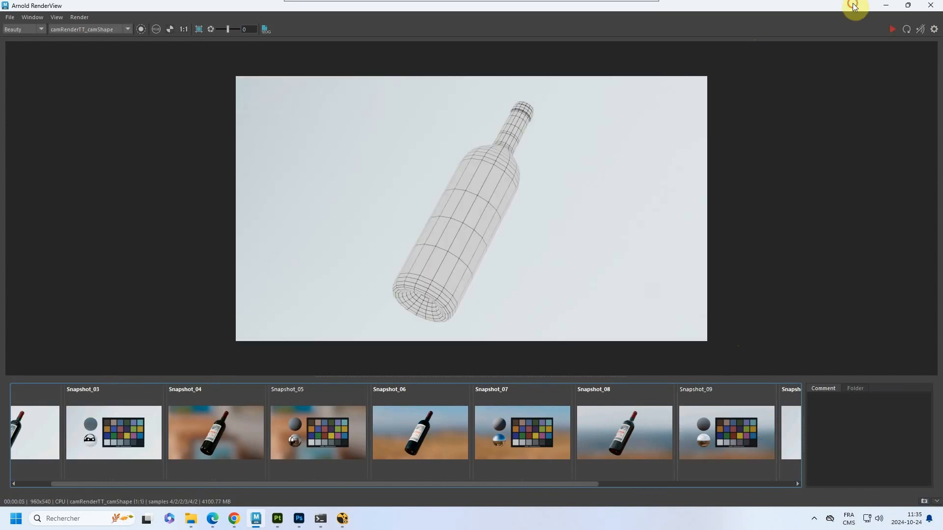
click(886, 5)
Save the scene and switch to the Rendering menu set
click(101, 32)
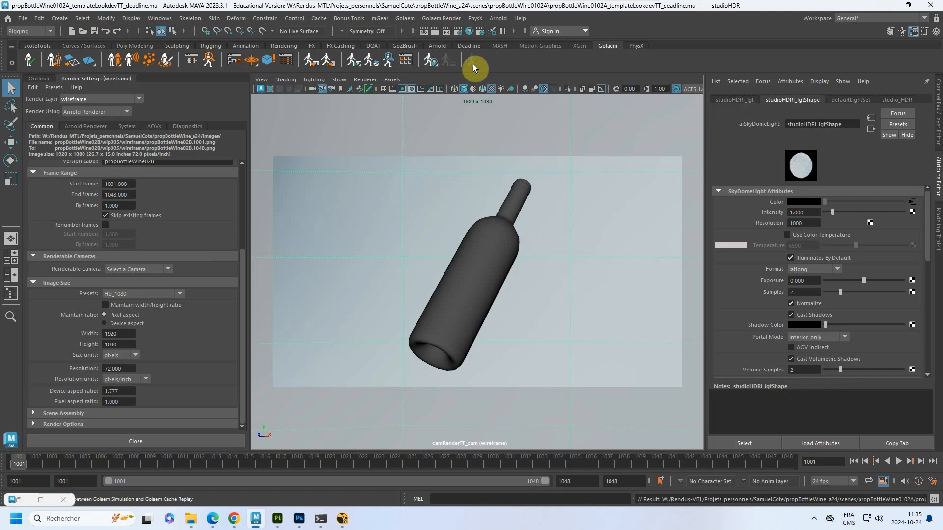
click(29, 31)
click(23, 82)
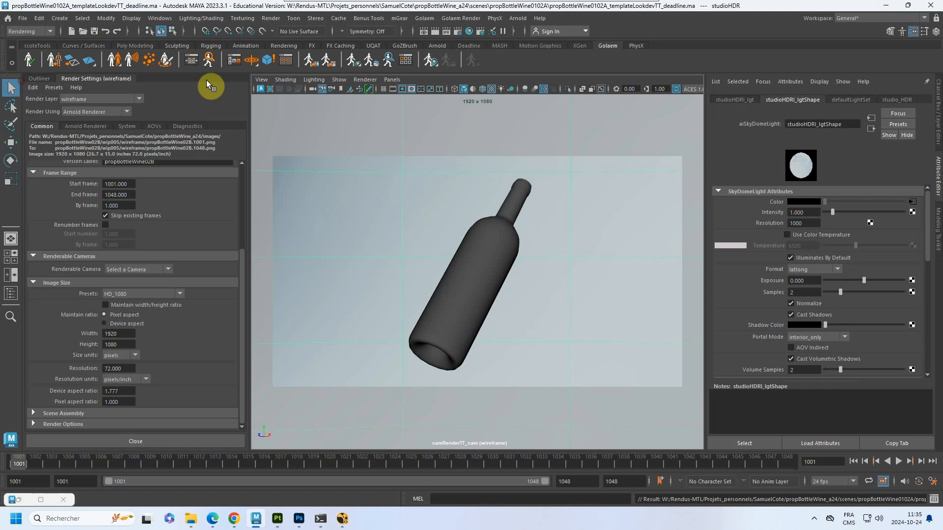
Set the Render Sequence options to the camRenderTT_cam camera with all render-enabled layers, close them without rendering and save the scene
click(271, 18)
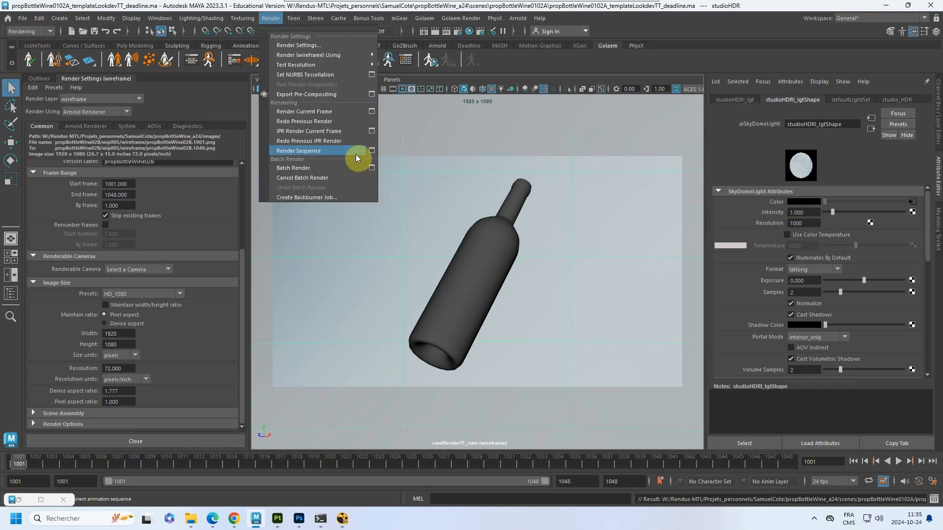
click(372, 151)
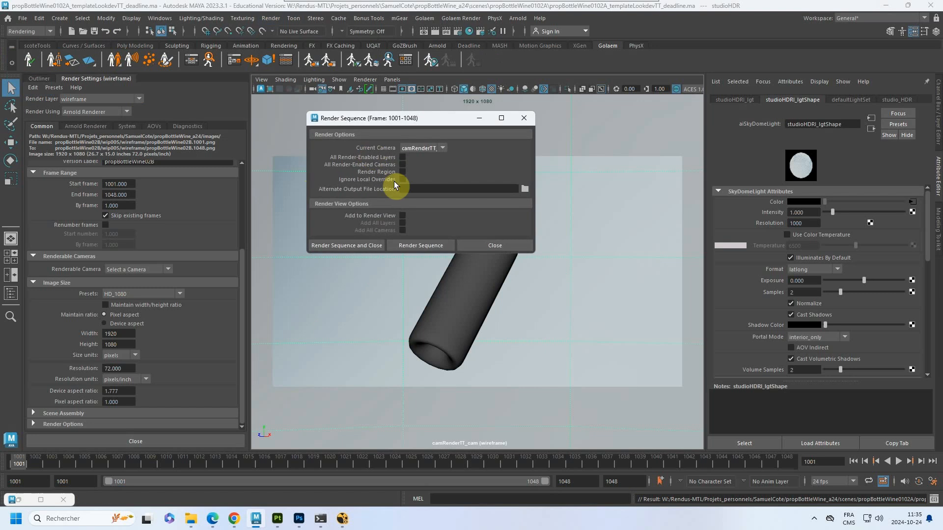
click(432, 148)
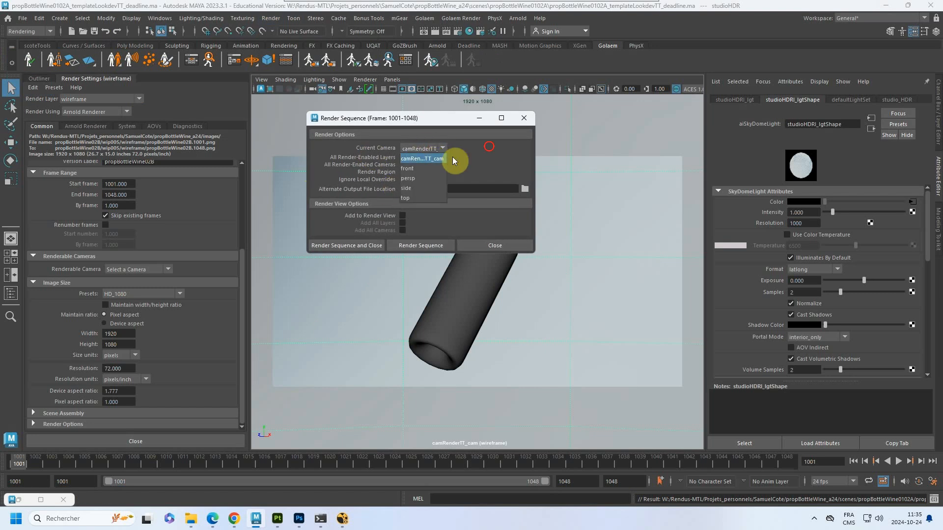
click(434, 159)
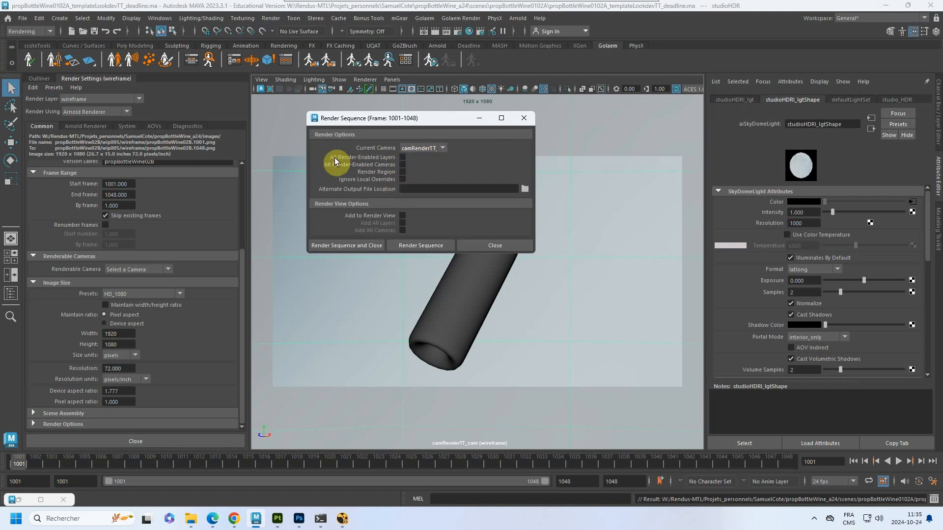
click(403, 158)
drag(441, 119, 767, 138)
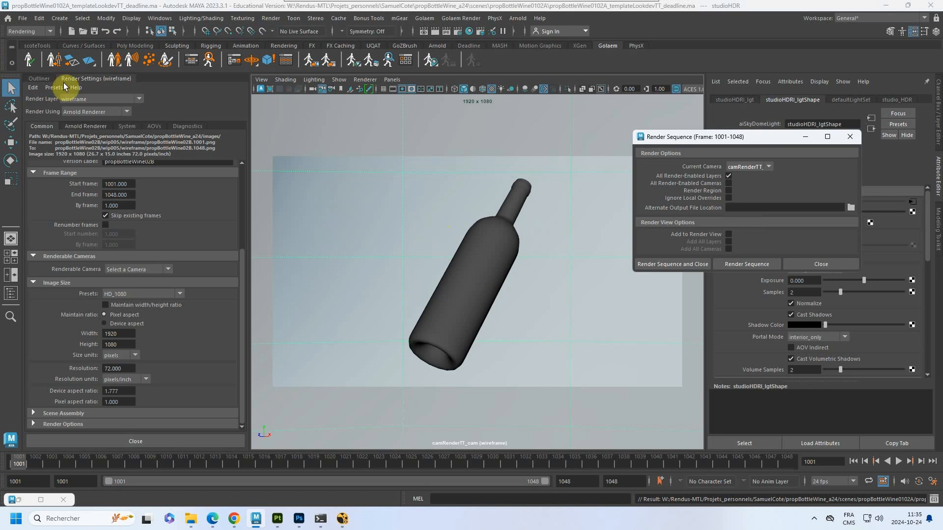
drag(727, 136, 533, 126)
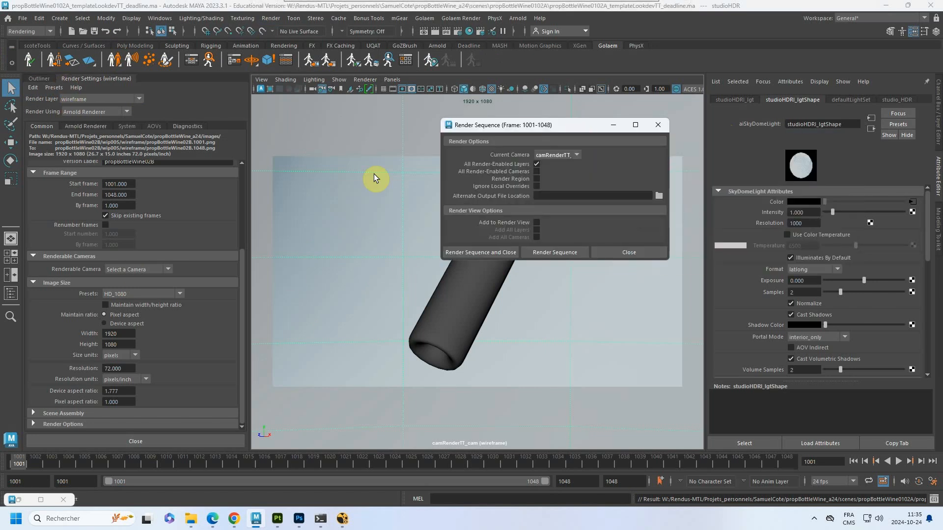
click(534, 163)
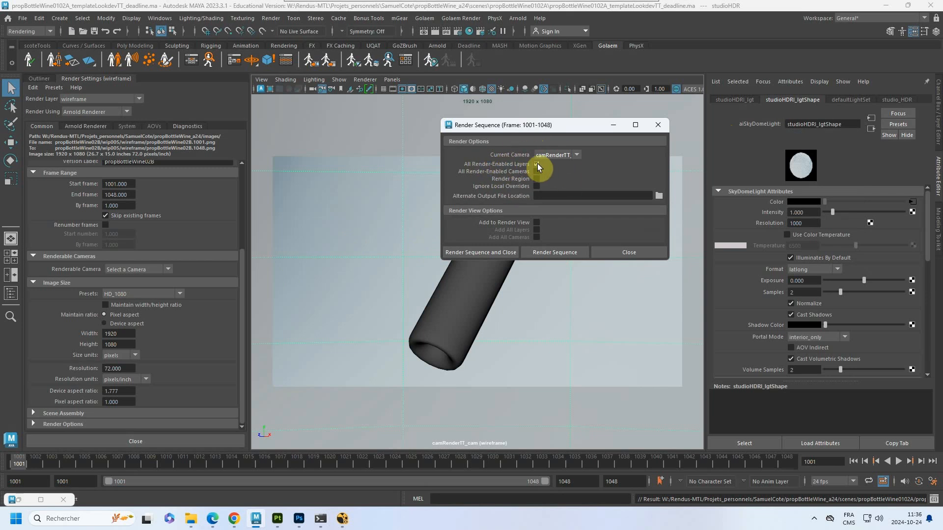
click(623, 251)
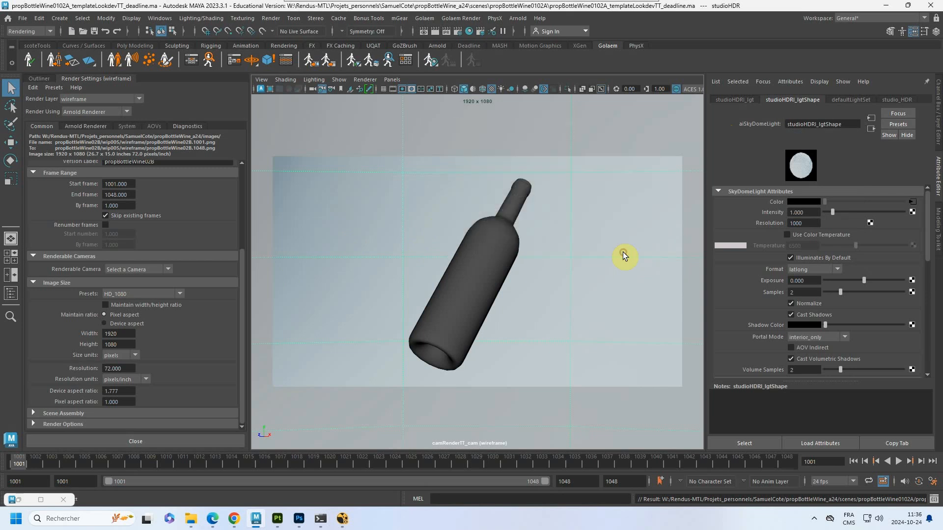
click(93, 32)
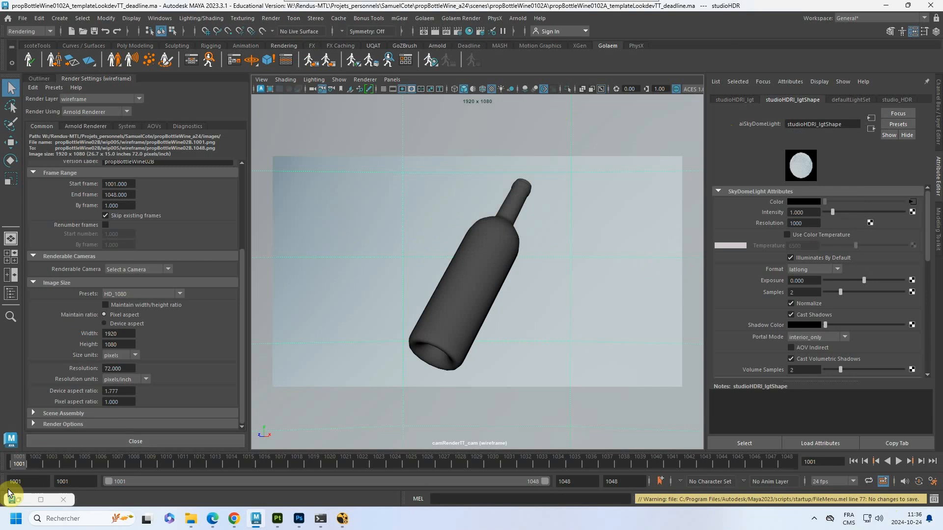
Open the Deadline job submission dialog, compare its job details with the render file output settings and close it without submitting
click(470, 43)
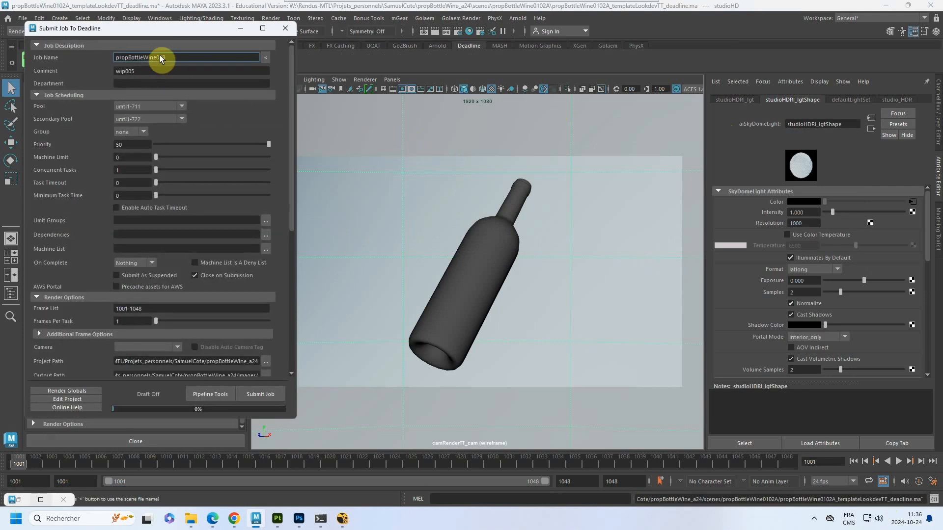
drag(167, 29, 524, 92)
scroll(182, 212, up, 3)
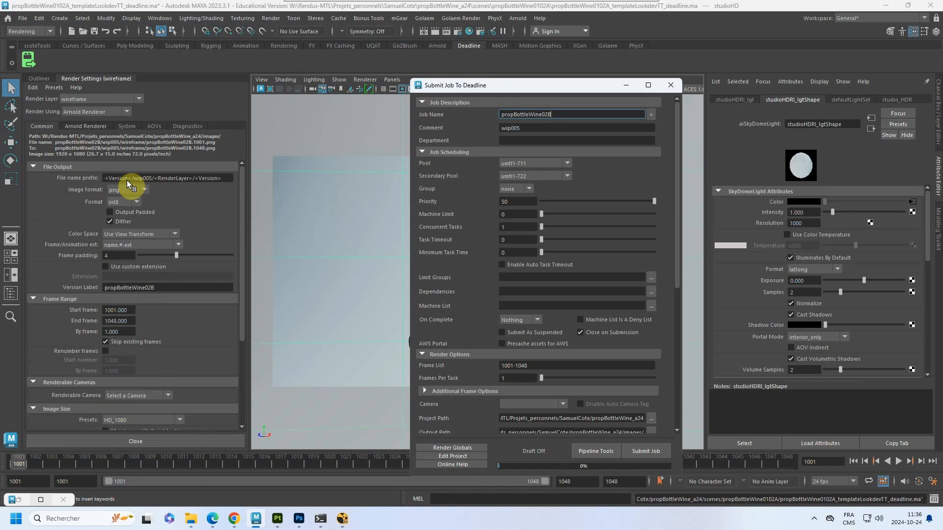
click(670, 87)
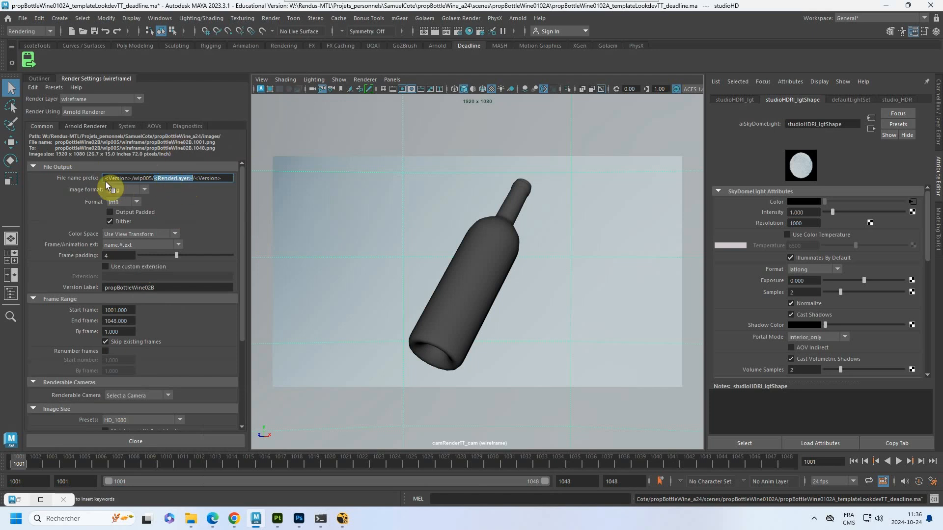
Try removing the <RenderLayer> folder from the file name prefix of the render output
key(Delete)
key(BackSpace)
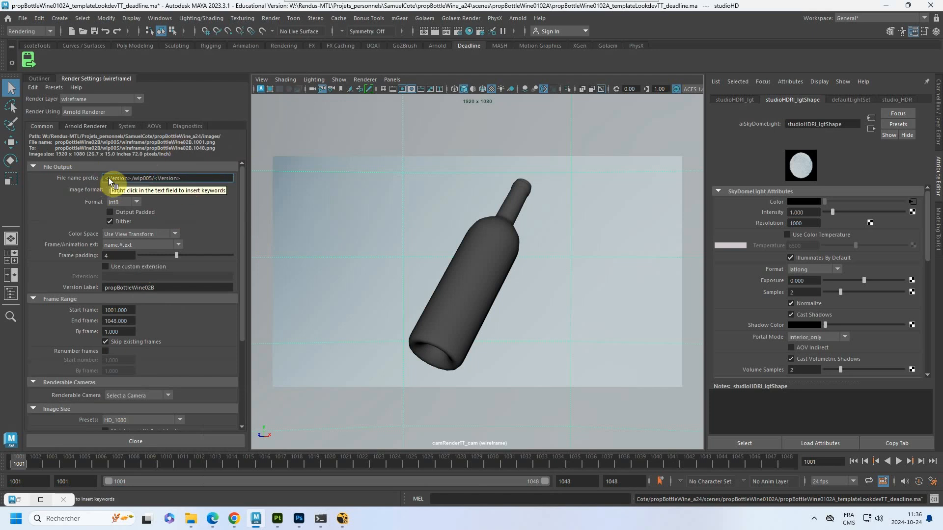
key(Return)
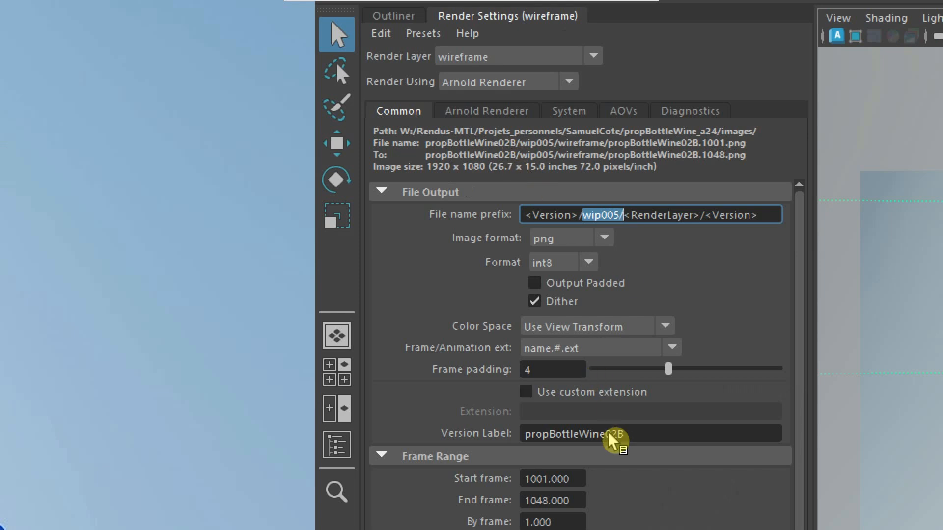
Set the Version Label to propBottleWine01A and switch the render settings to the grayShaded layer
drag(615, 435, 625, 437)
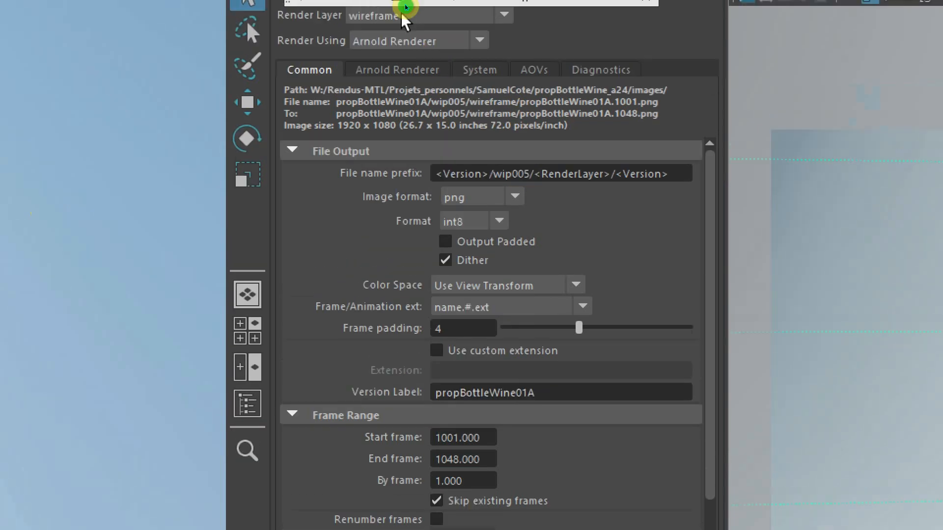
click(426, 39)
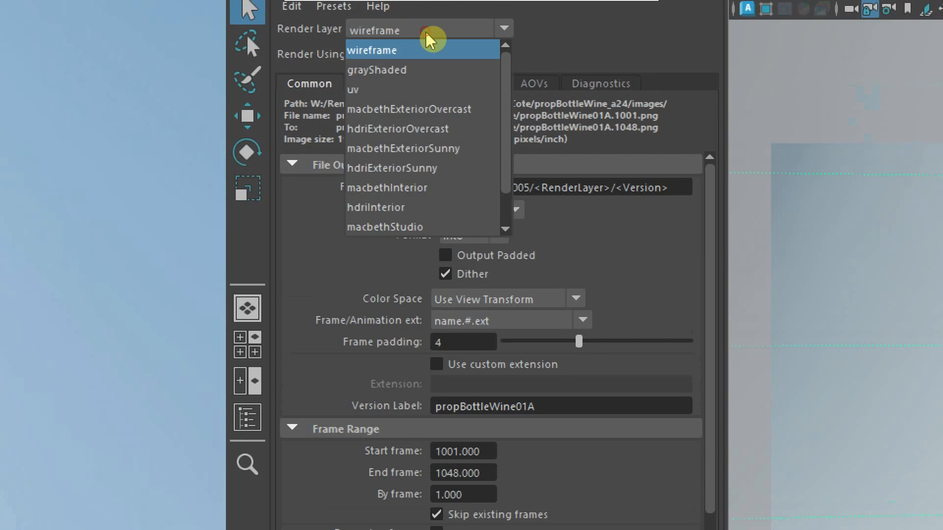
click(402, 71)
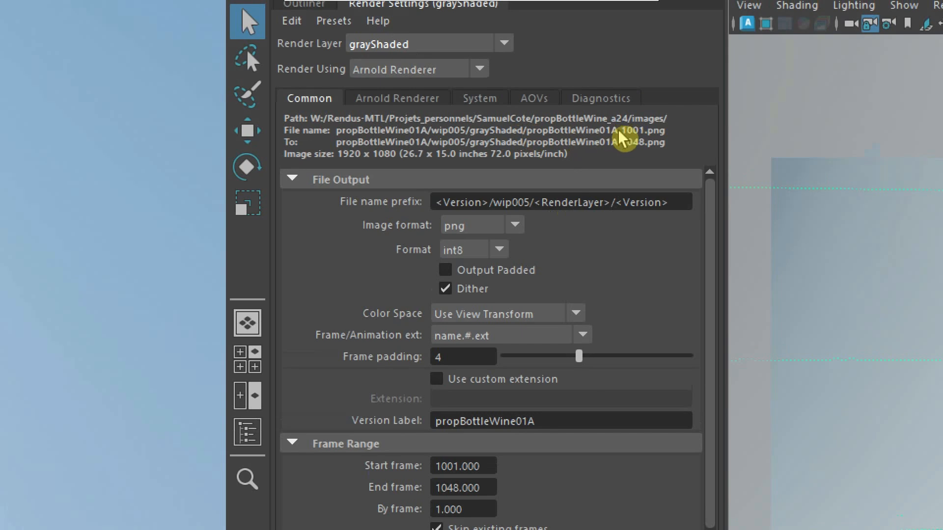
Append an underscore and the <RenderLayer> keyword to the end of the file name prefix
click(674, 207)
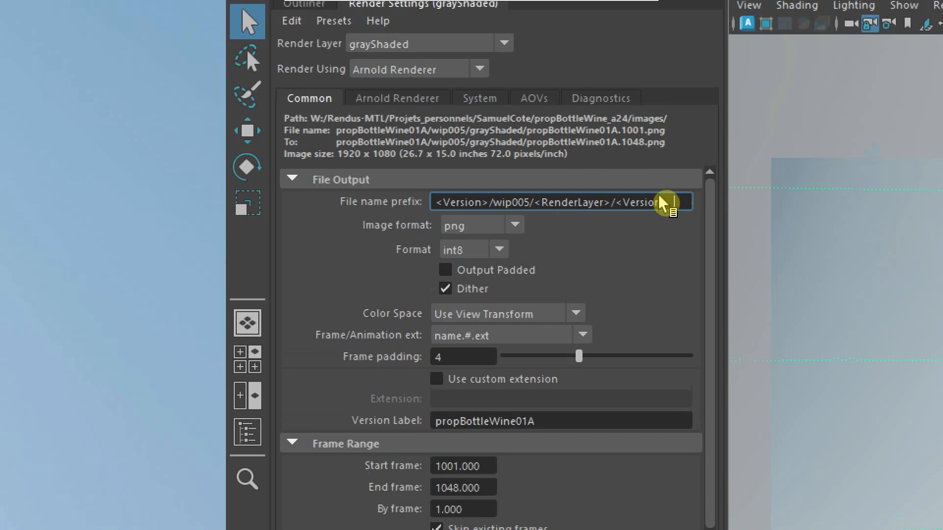
right_click(683, 207)
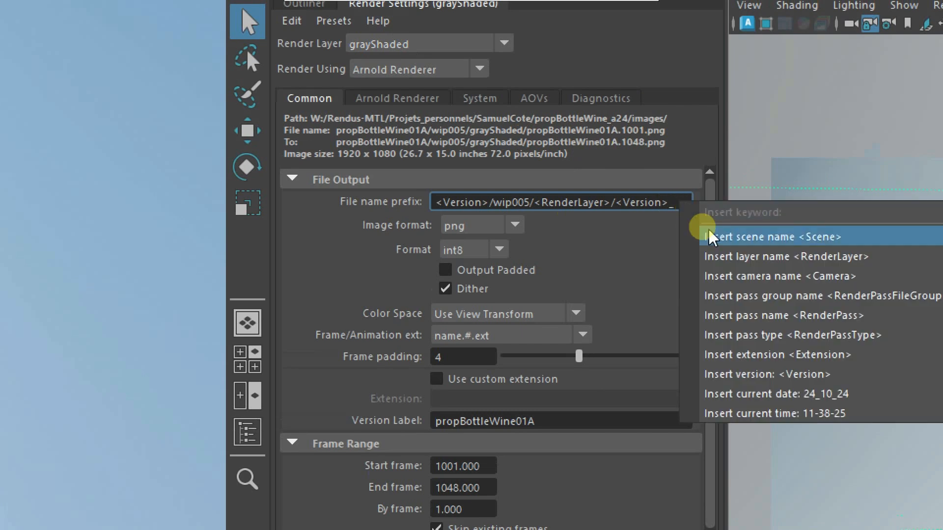
click(713, 256)
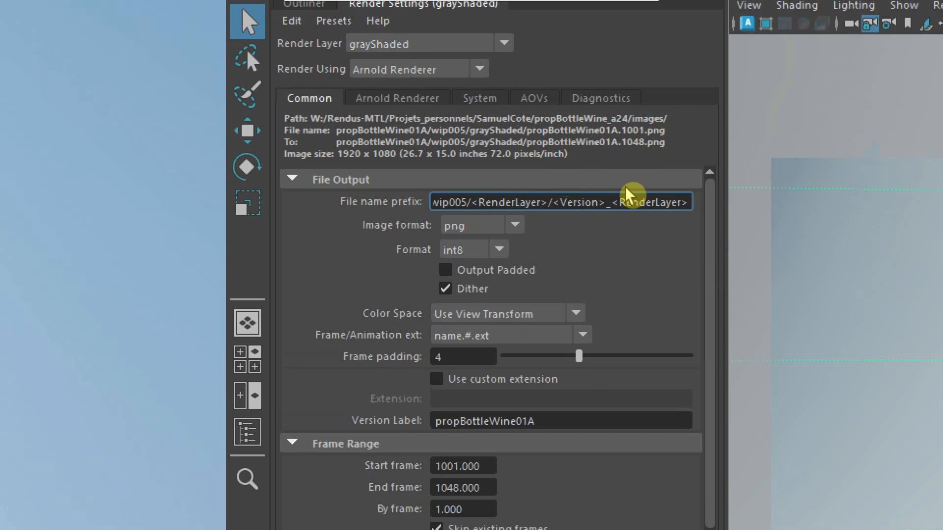
key(Return)
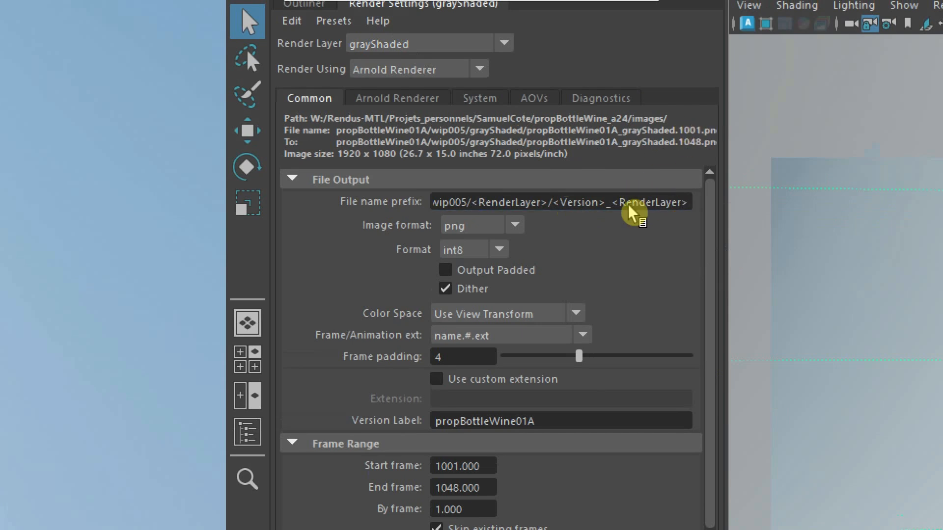
Examine the image format choices for the render output
click(486, 227)
click(458, 324)
click(457, 306)
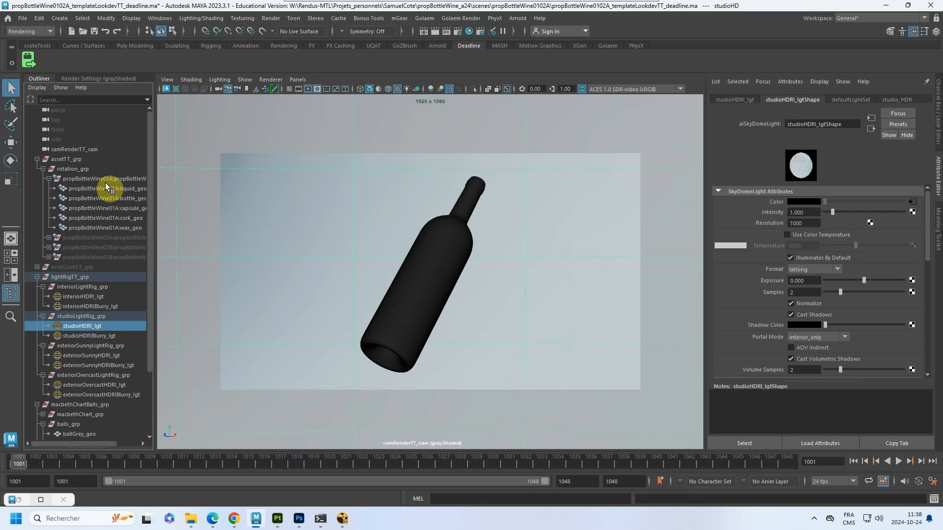
Select the propBottleWine01A bottle group under rotation_grp and save the scene
click(81, 179)
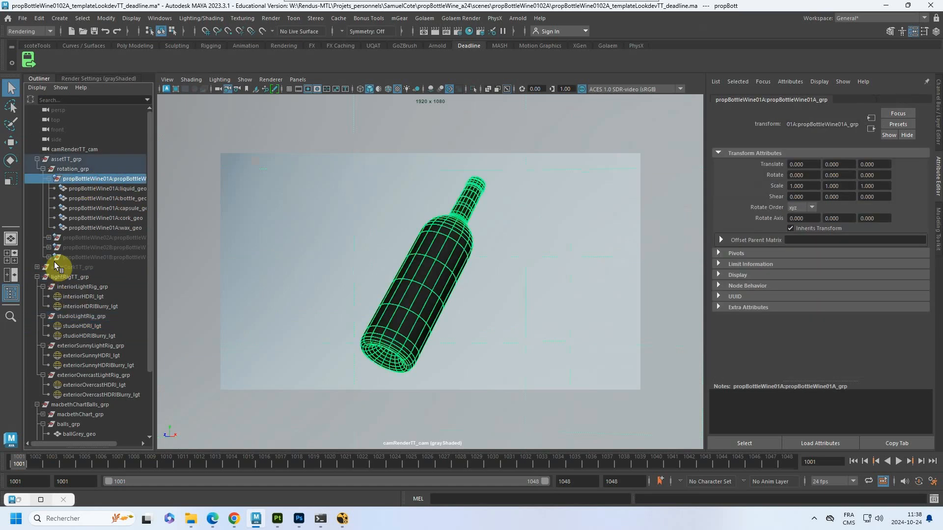
click(94, 31)
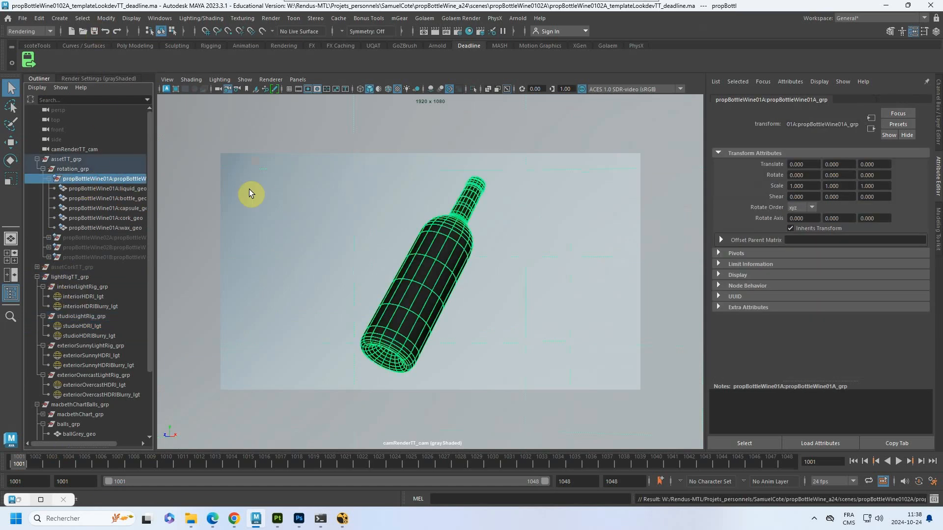
Open the Deadline submission and Render Setup, and disable rendering for the four macbeth layers, uv and wireframe
click(29, 62)
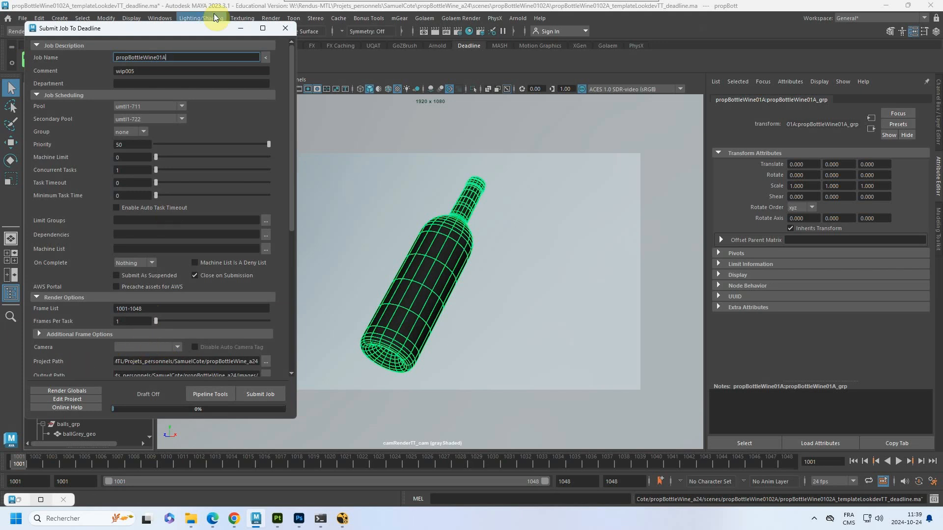
drag(212, 29, 418, 67)
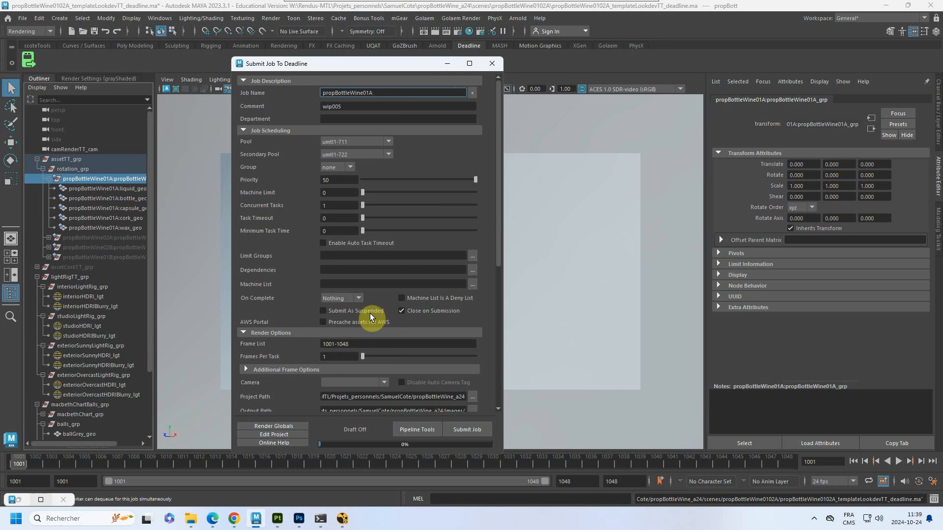
click(481, 31)
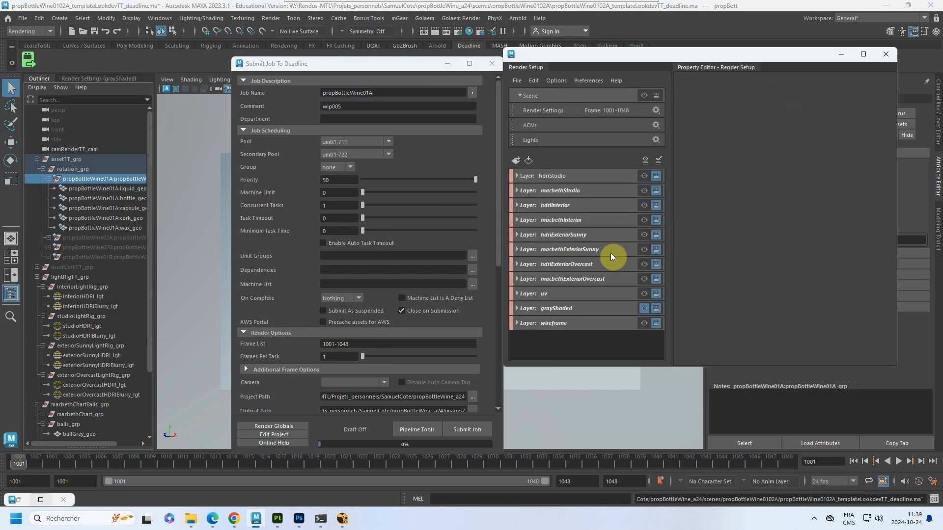
click(655, 192)
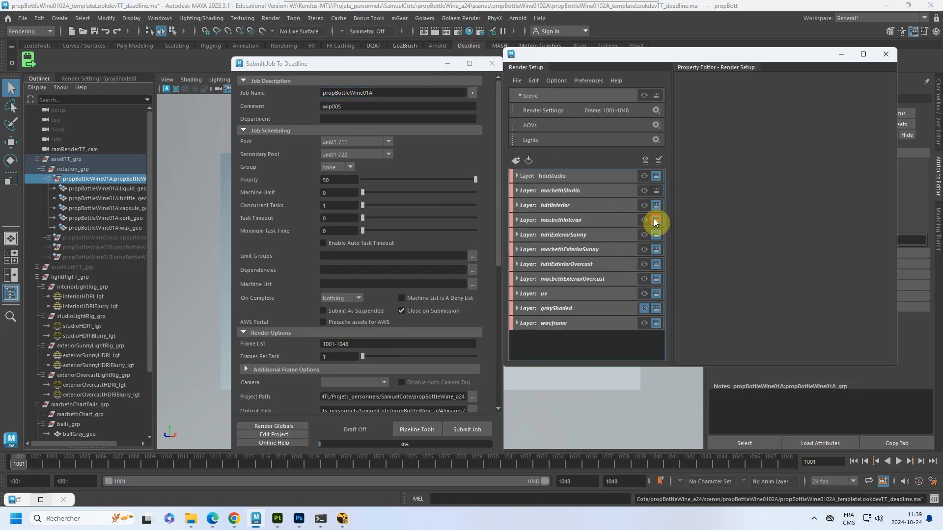
click(656, 278)
click(656, 322)
Name the Deadline job propBottleWine01A_hdrsGray and set its camera to camRenderTT_cam
click(387, 93)
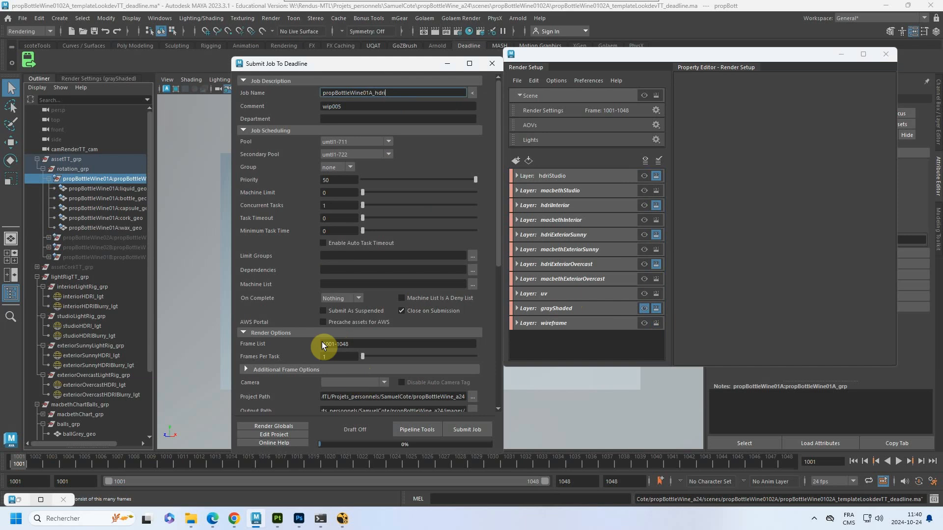
click(342, 381)
click(358, 394)
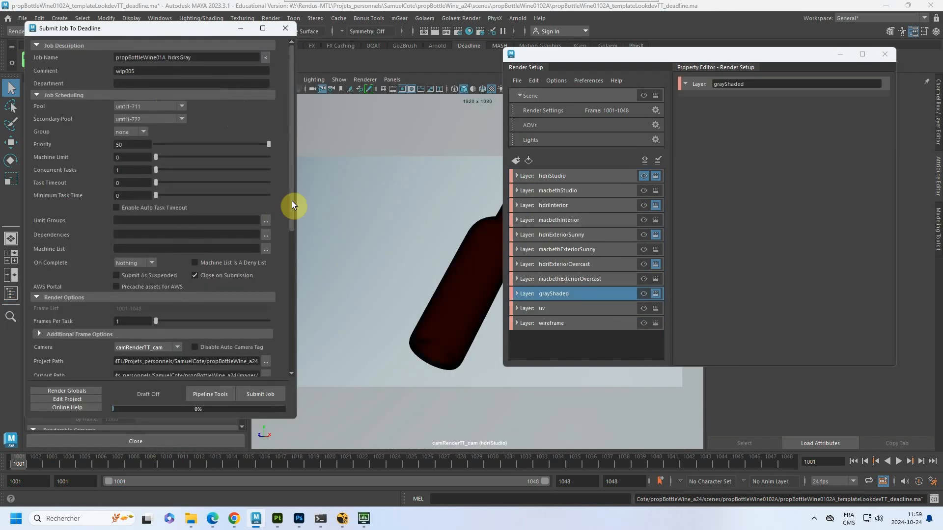
Review the Deadline job's scheduling and Maya render options, toggling Submit Render Layers As Separate Jobs off and on again
drag(291, 201, 291, 338)
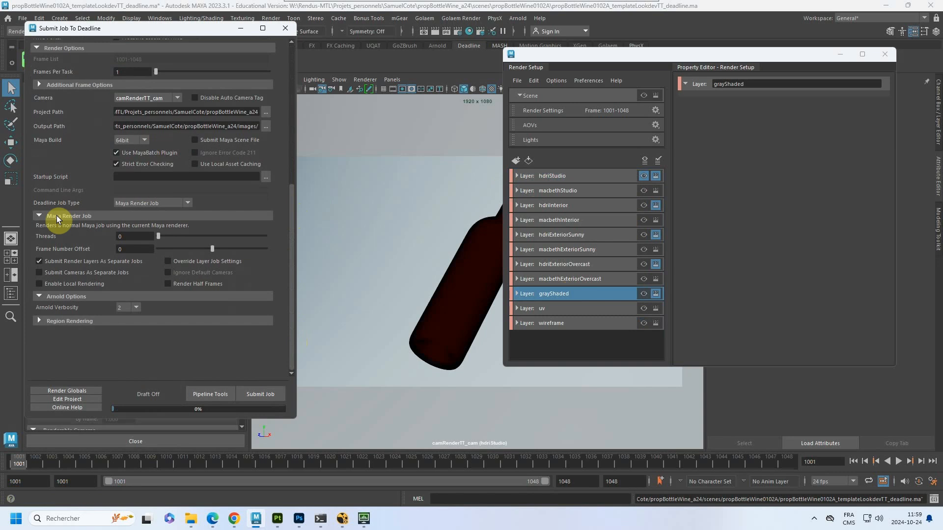
click(38, 261)
click(38, 261)
drag(291, 196, 291, 53)
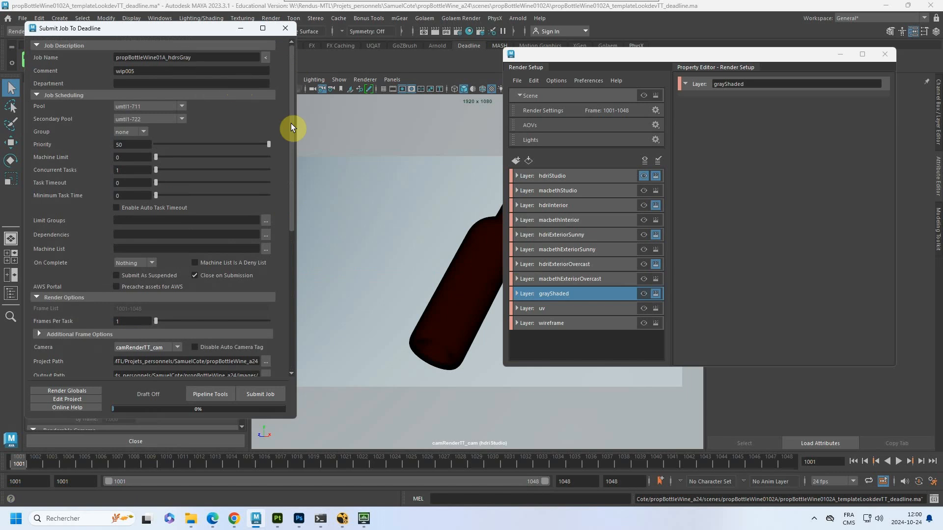
drag(291, 123, 289, 280)
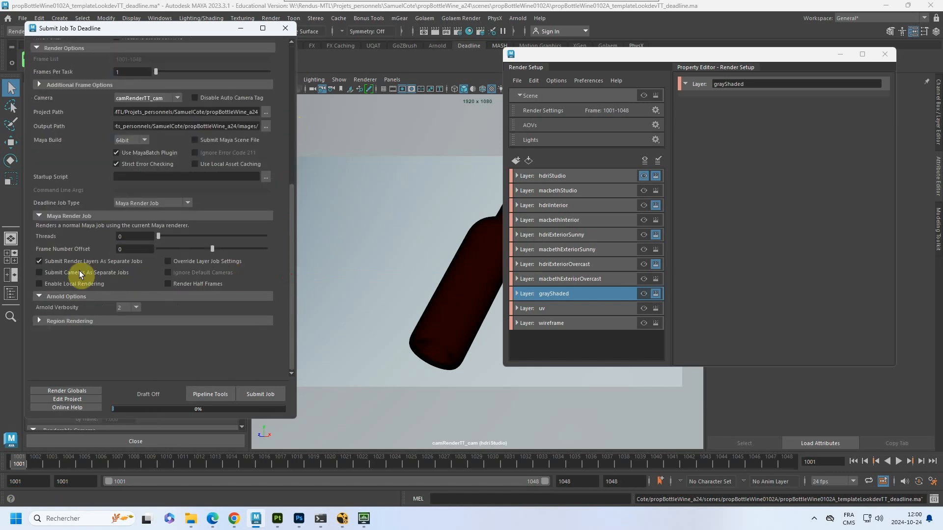